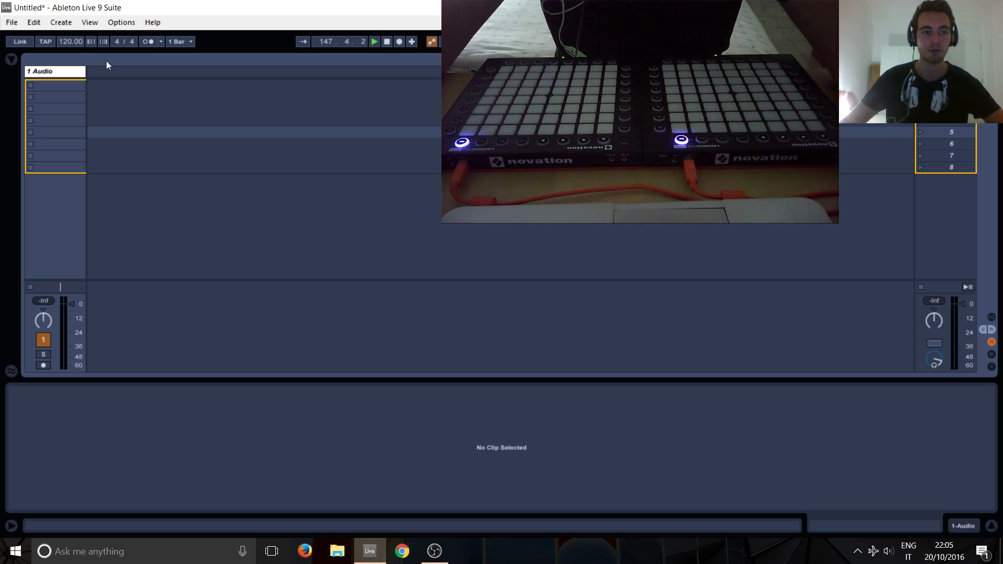
Insert two new MIDI tracks (menu and Ctrl+Shift+T) and delete the 1 Audio track.
key("Tab")
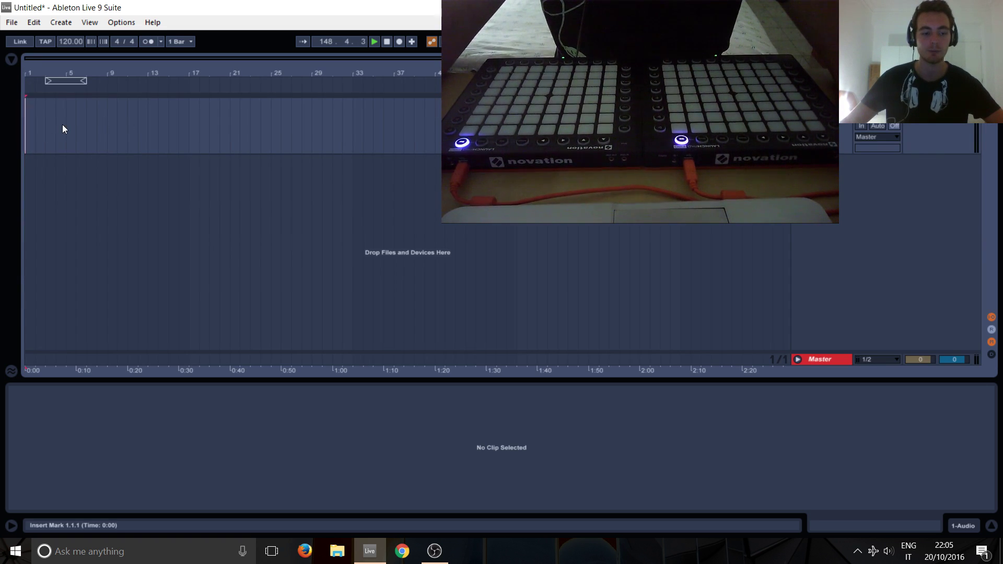
key("Tab")
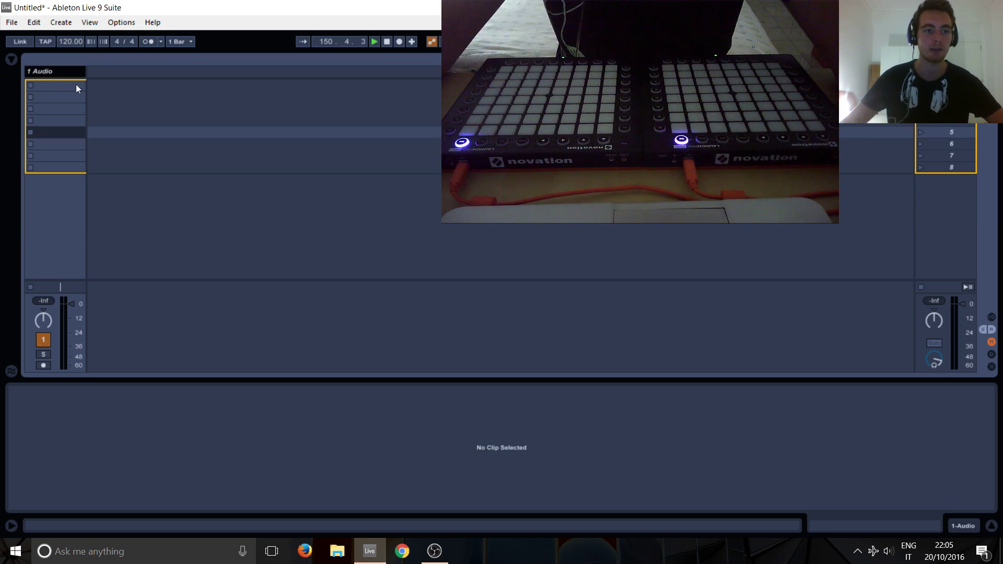
right_click(101, 90)
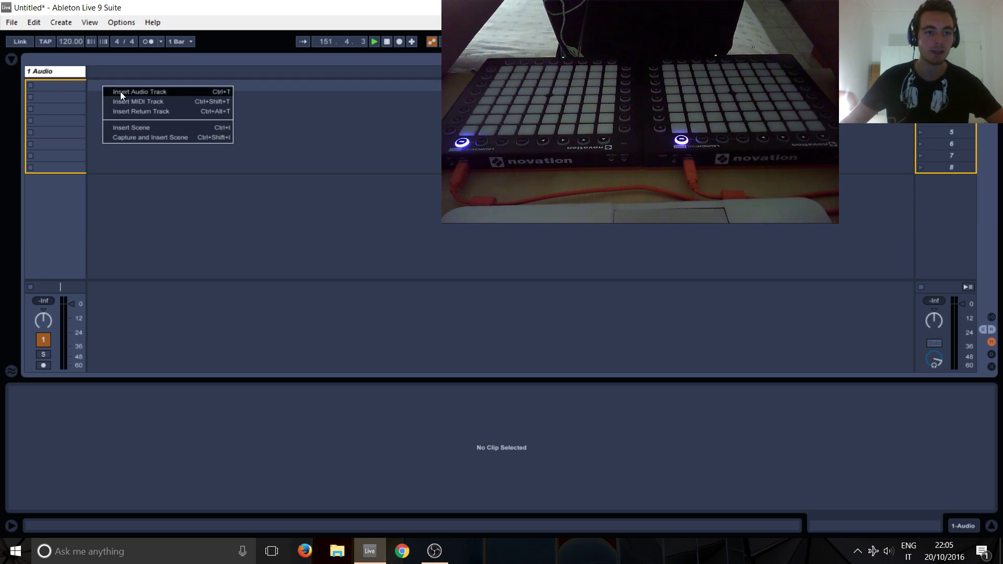
left_click(134, 101)
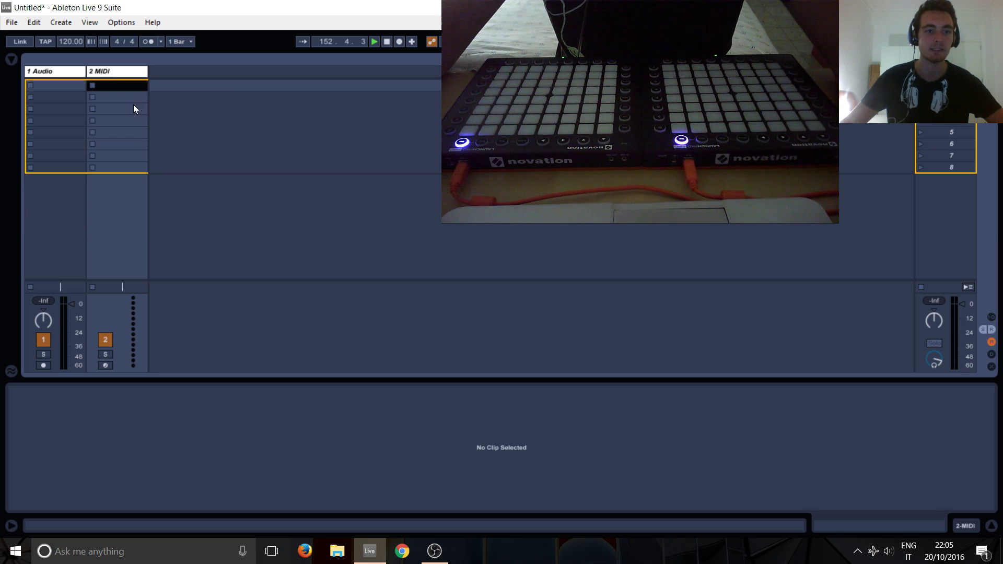
key("ctrl+shift+t")
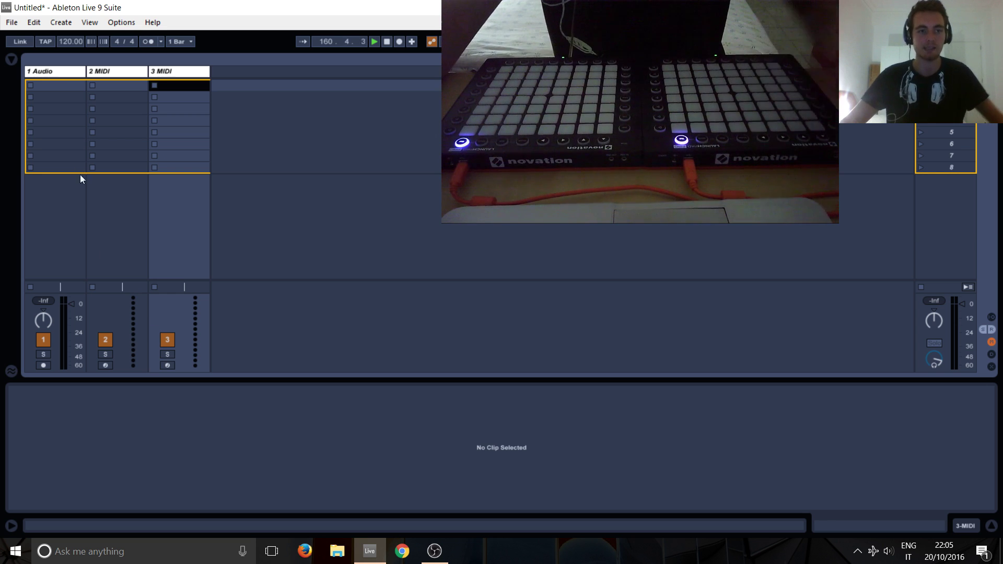
left_click(52, 73)
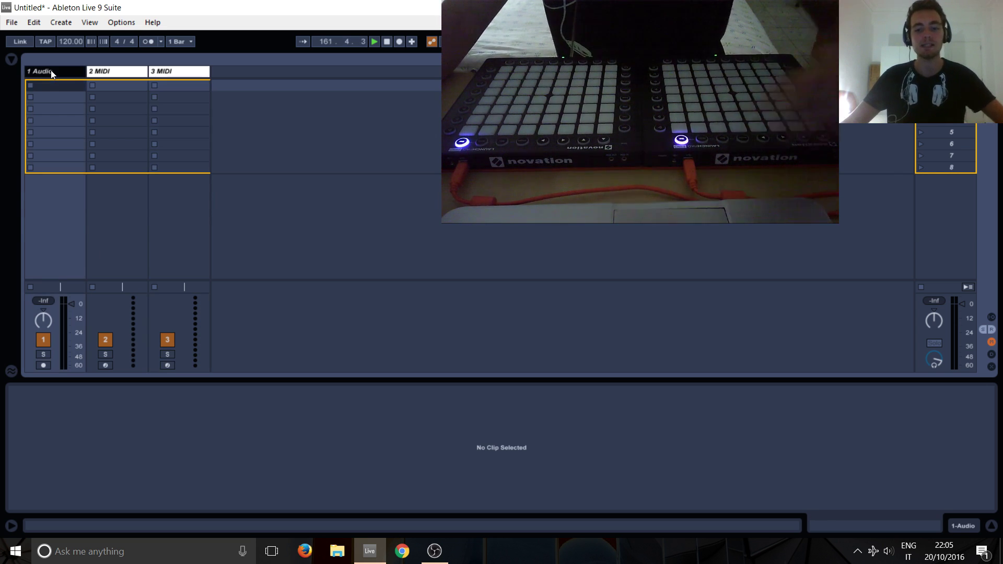
key("Delete")
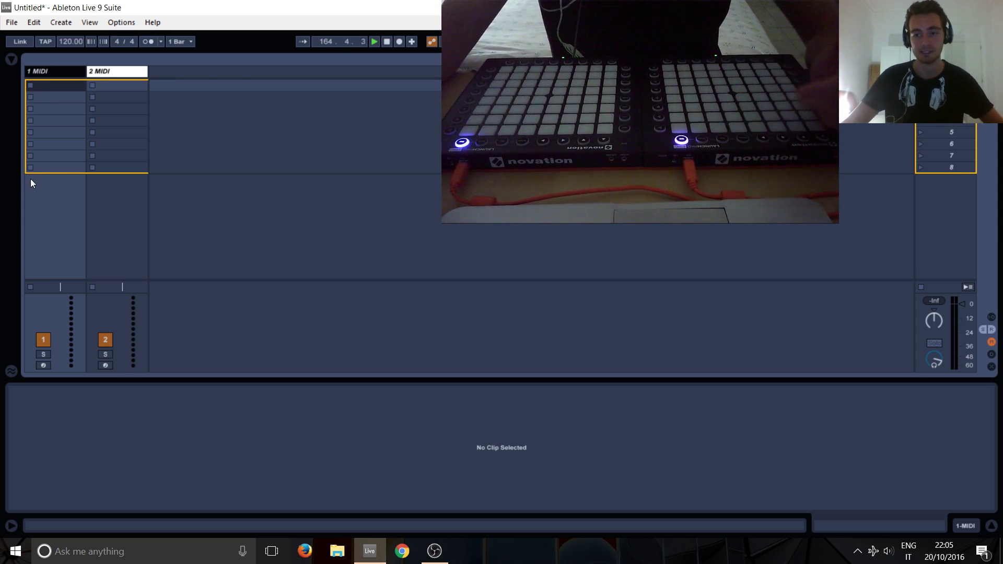
Show the tracks' In/Out routing and leave track 1's monitoring on Auto.
left_click(991, 317)
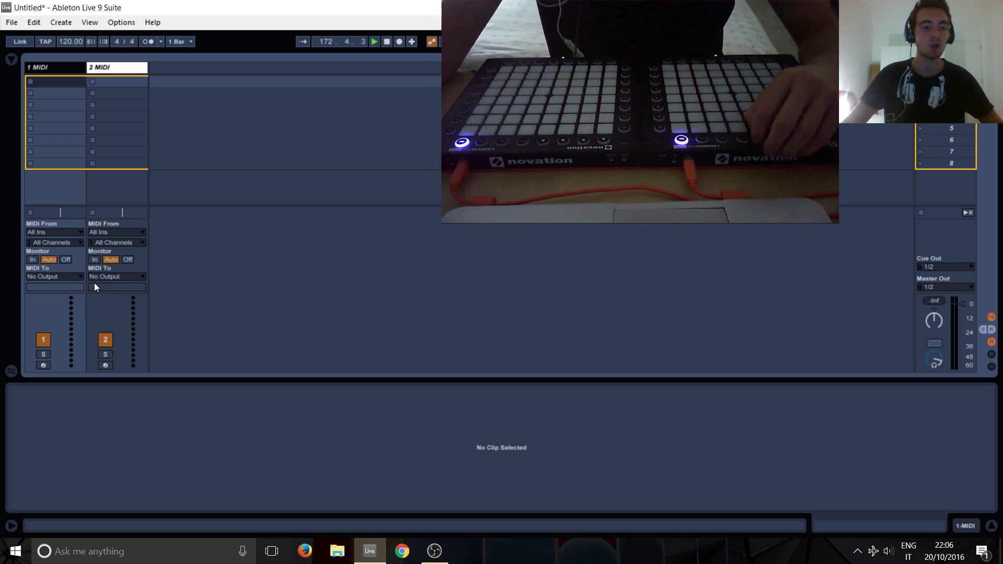
left_click(33, 260)
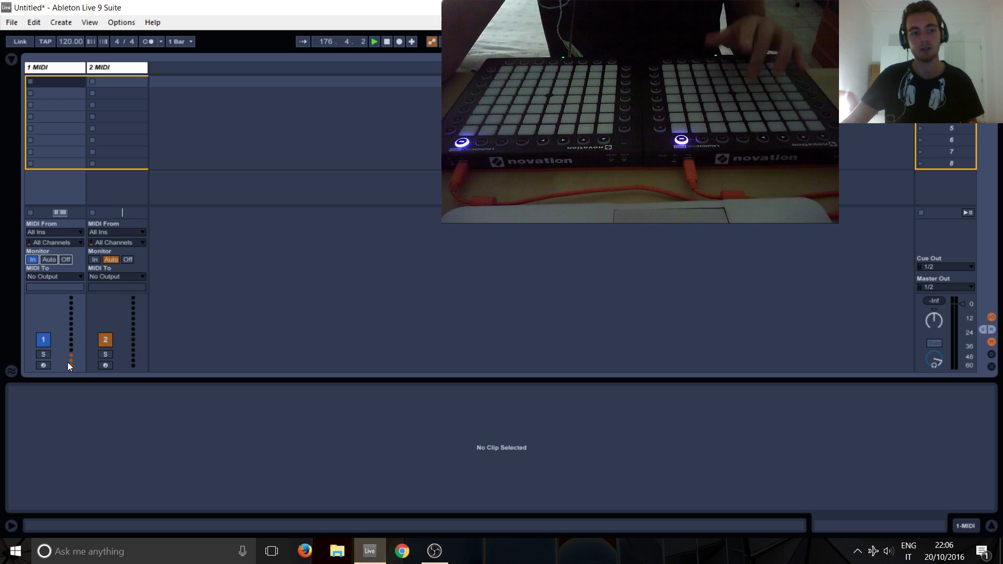
left_click(49, 259)
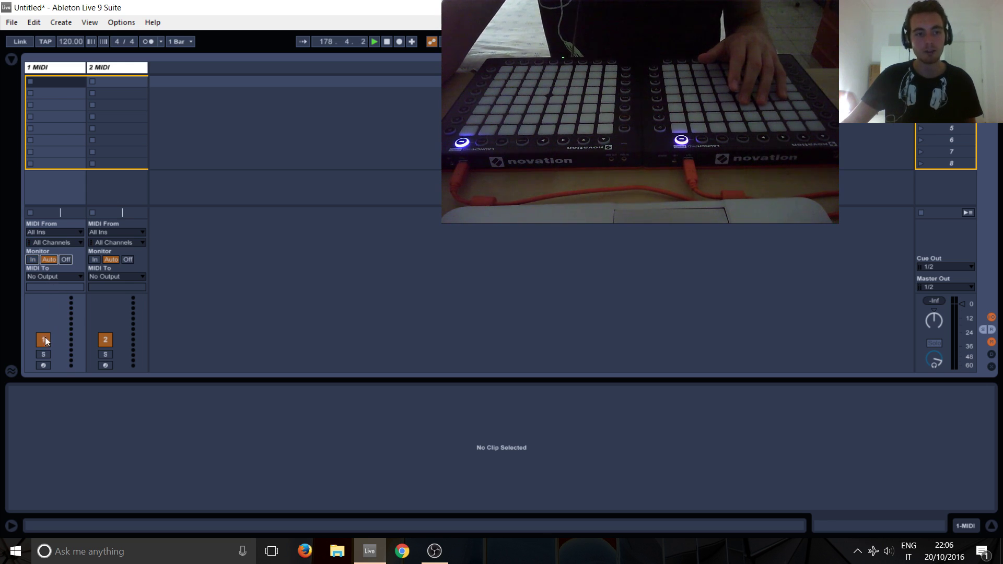
Arm track 1 MIDI, record a test clip, then delete that clip.
left_click(43, 365)
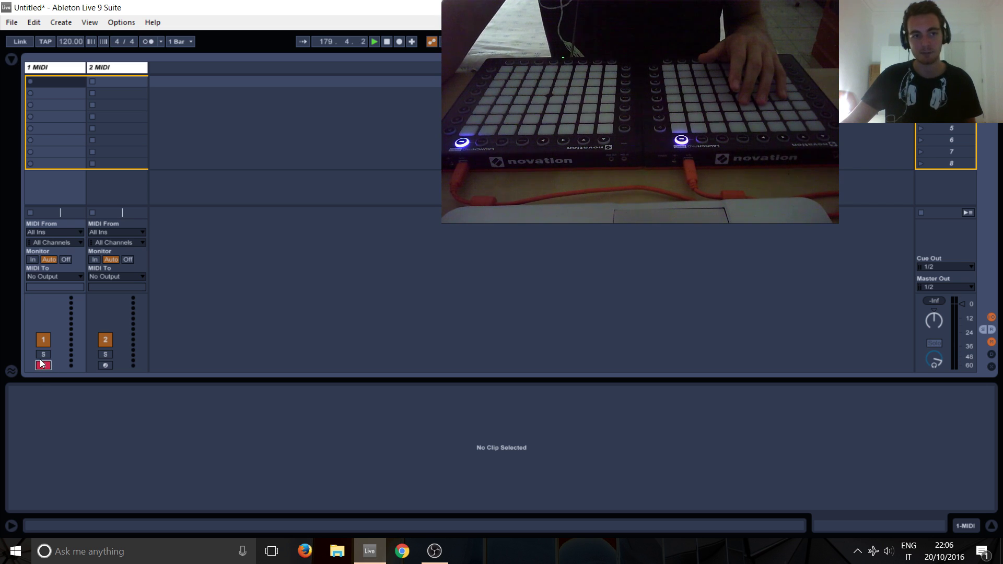
left_click(30, 93)
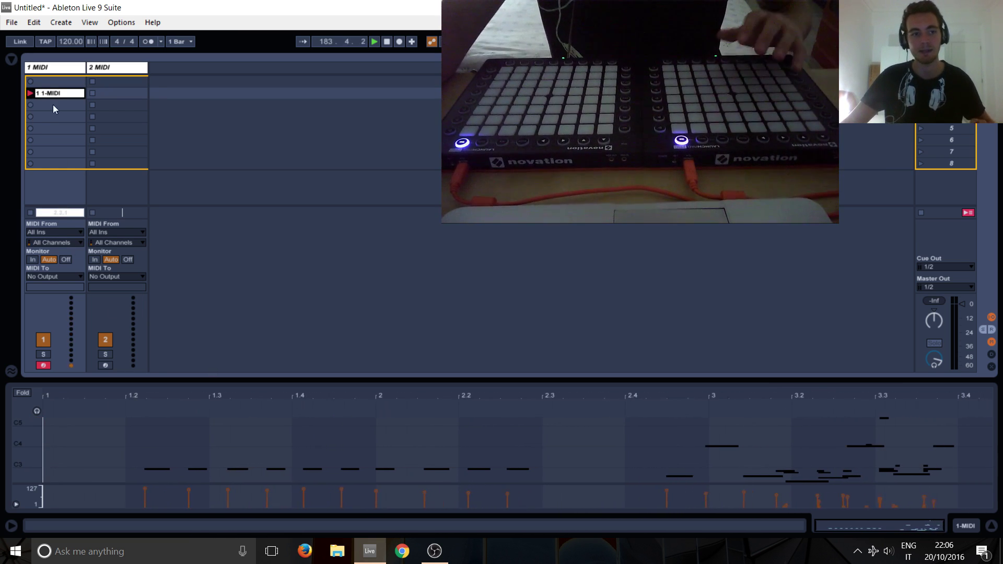
key("Delete")
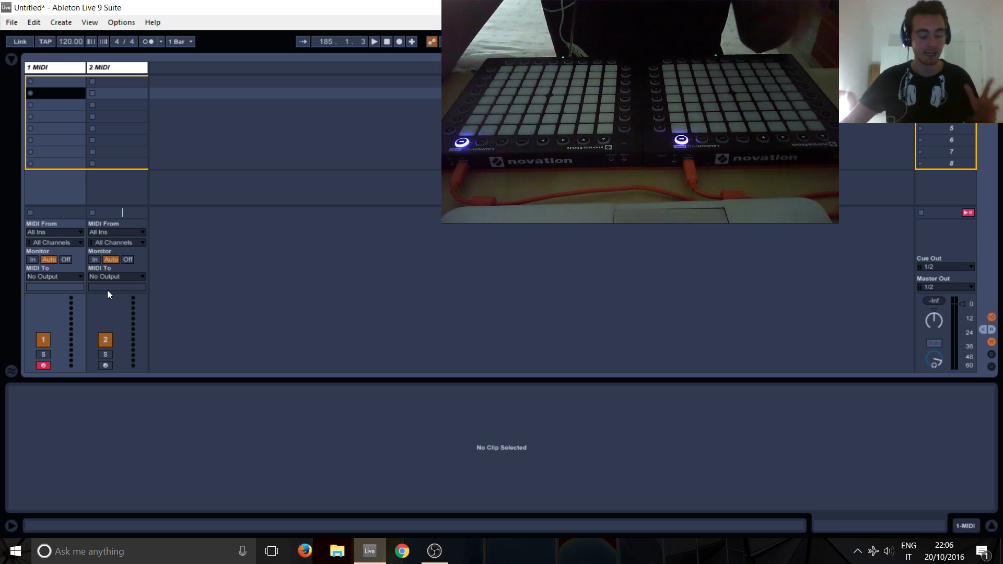
Rename the first MIDI track to 'Left Launchpad'.
left_click(63, 67)
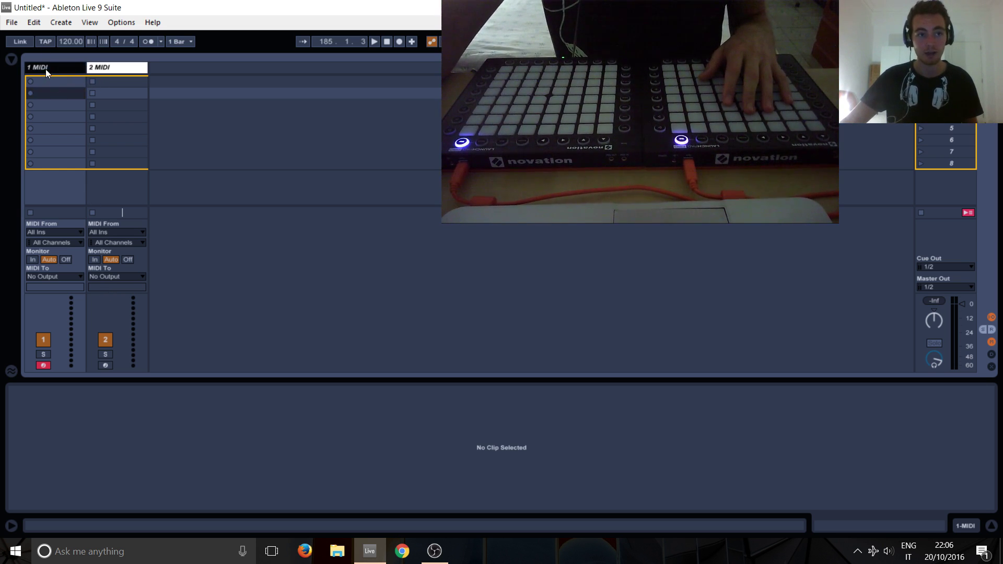
type("Left")
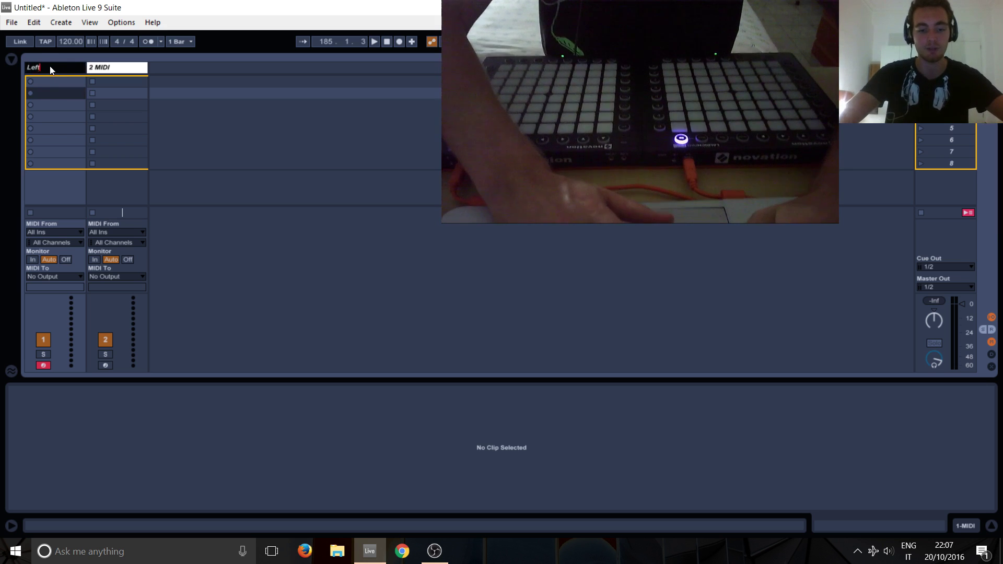
type(" Launchpad")
key("Return")
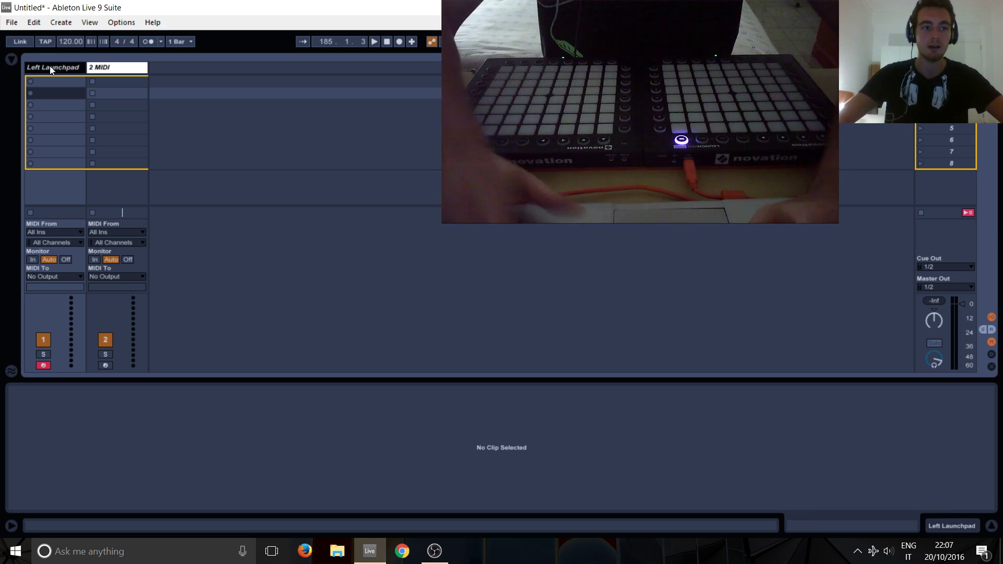
right_click(50, 66)
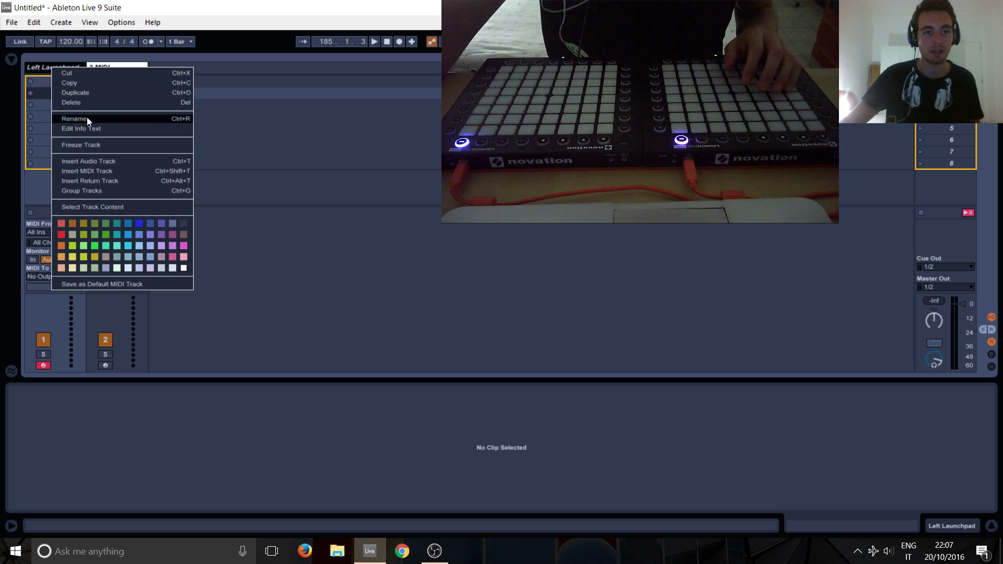
key("Escape")
Rename the second MIDI track to 'Right Launchpad' with Ctrl+R.
left_click(117, 68)
key("ctrl+r")
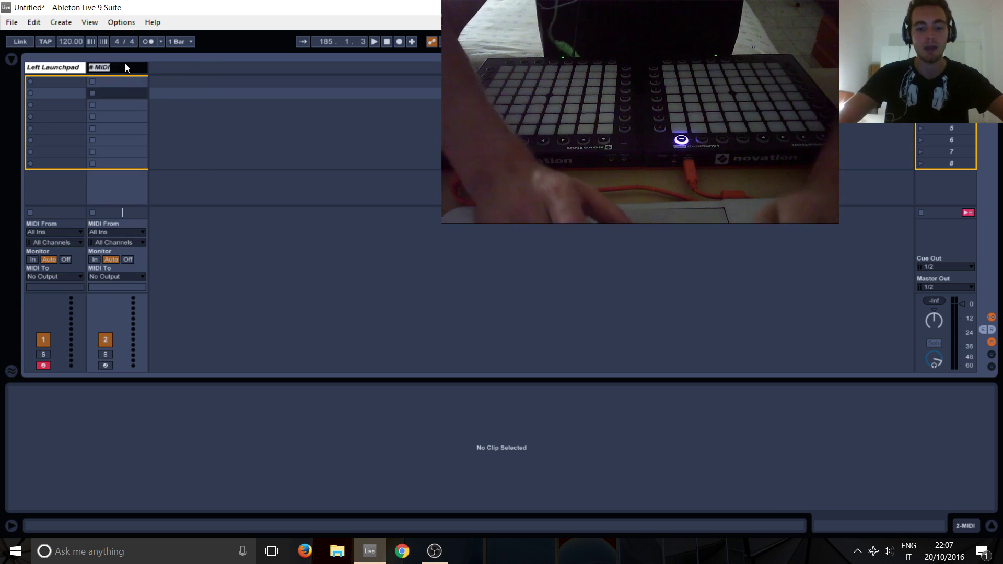
type("Right La")
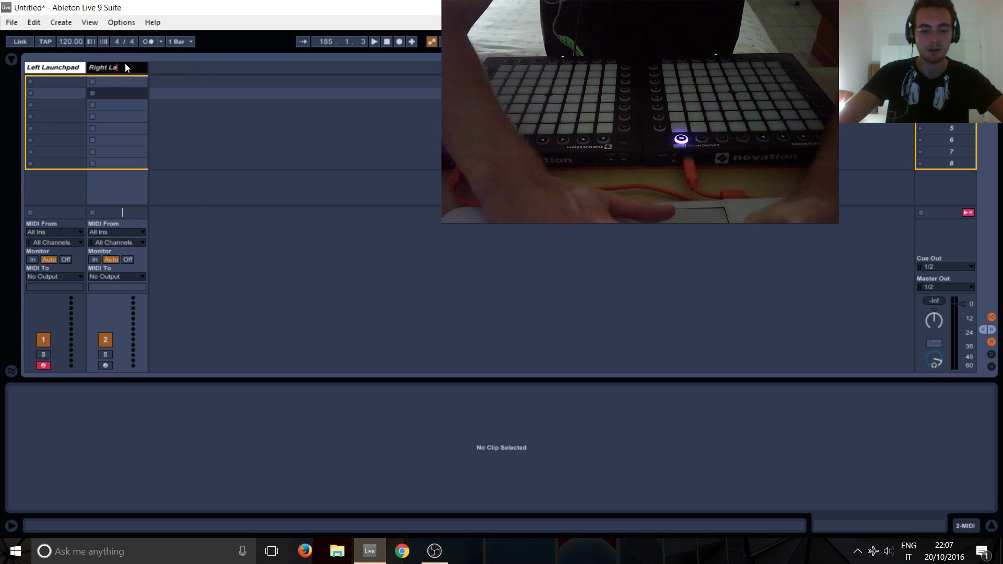
type("unchpad")
key("Return")
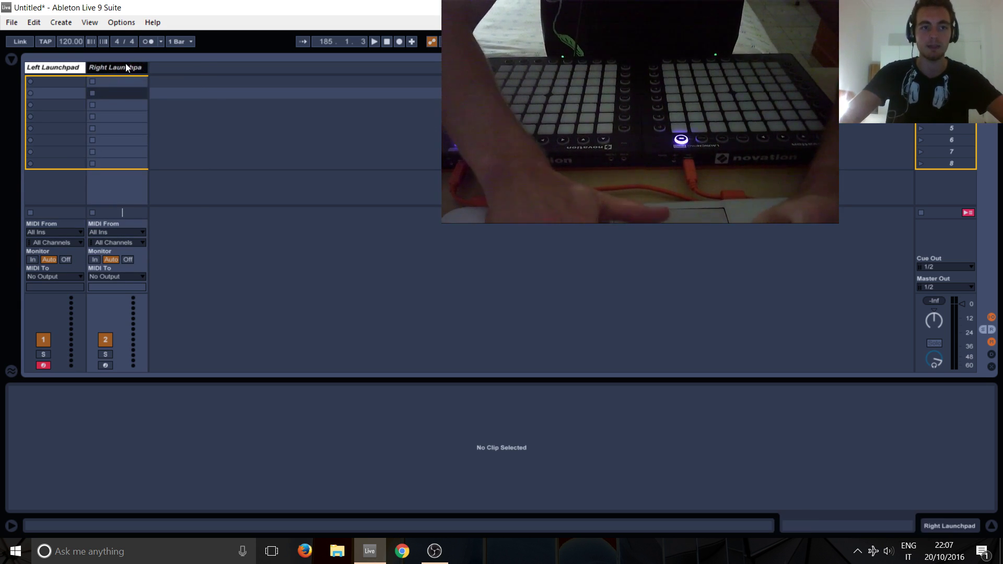
left_click(61, 69)
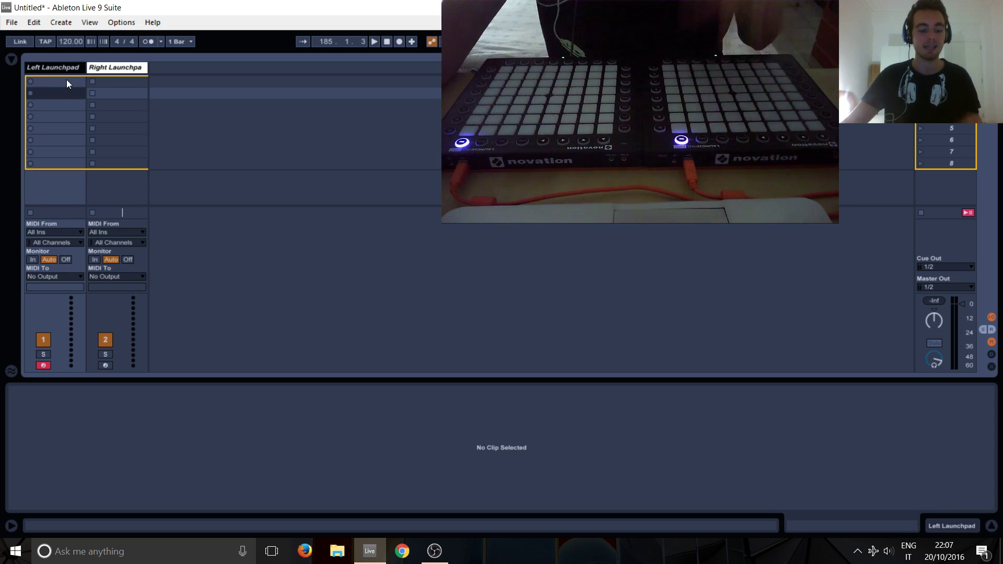
Route Left Launchpad's MIDI From and MIDI To to the Launchpad Pro, output on Ch. 3.
left_click(108, 68)
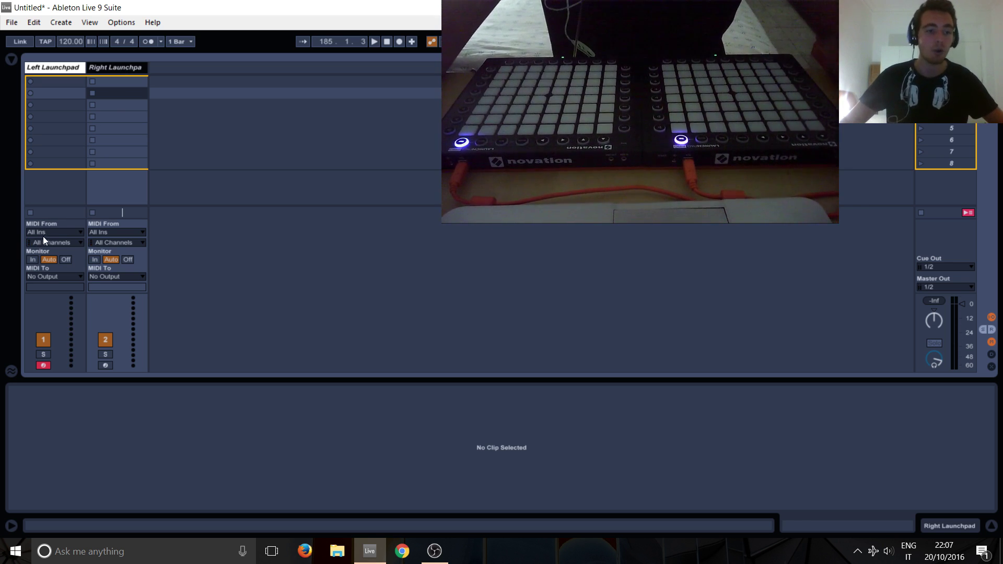
left_click(70, 236)
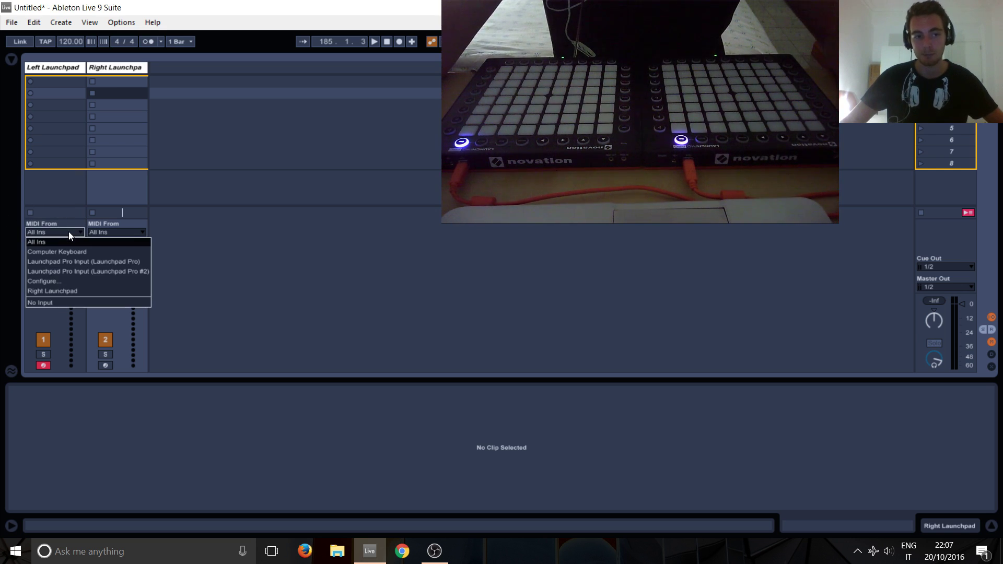
left_click(86, 262)
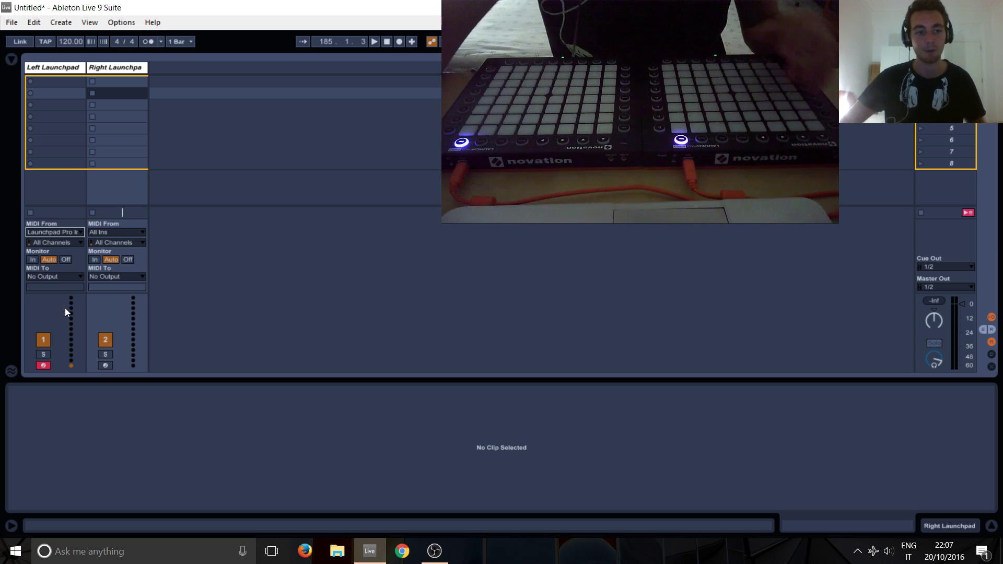
left_click(62, 278)
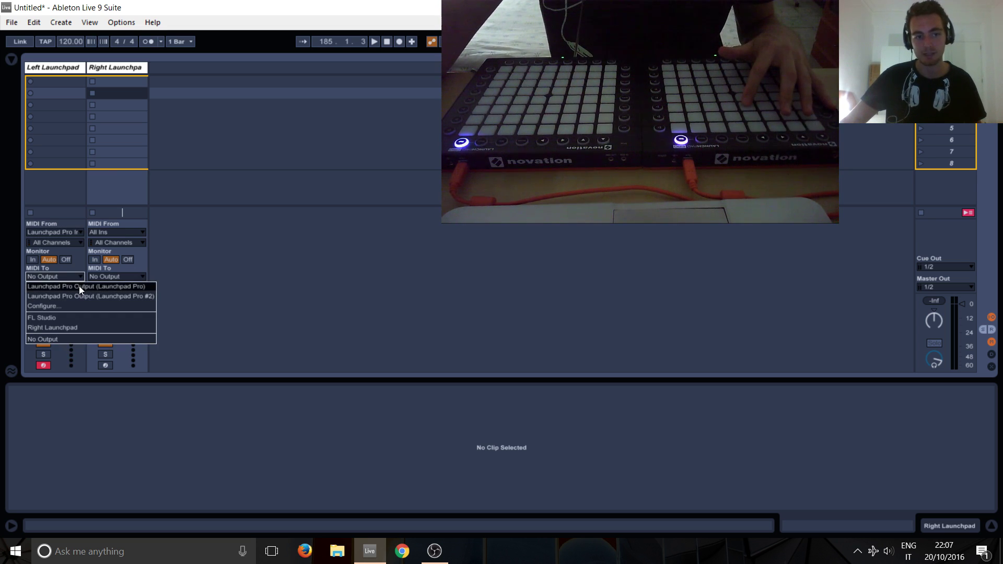
left_click(94, 289)
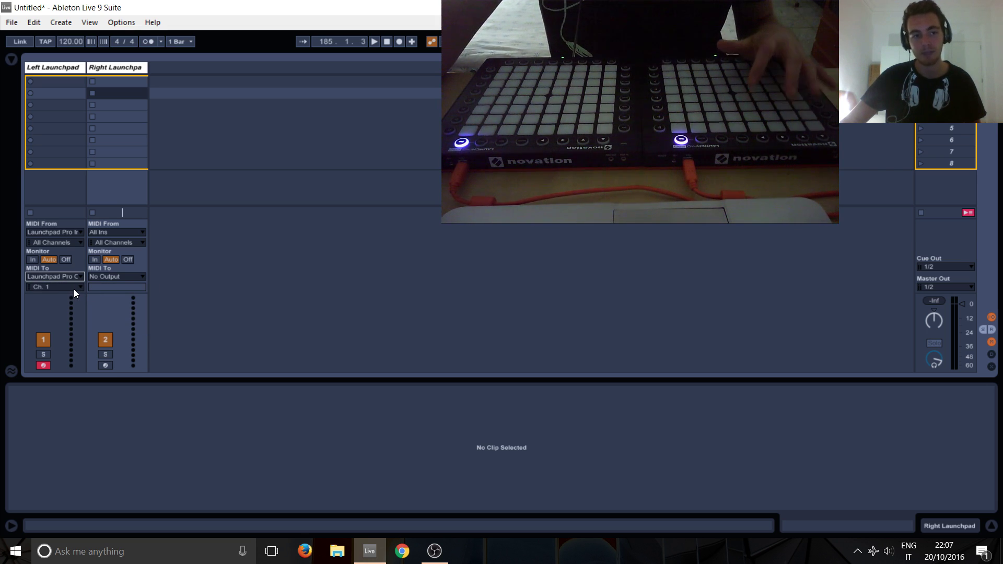
left_click(73, 290)
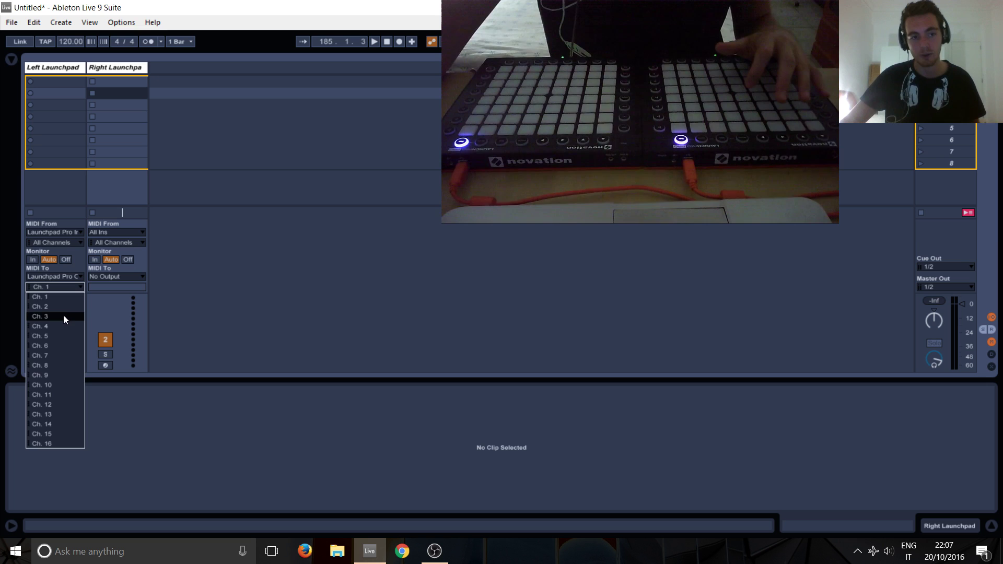
key("Escape")
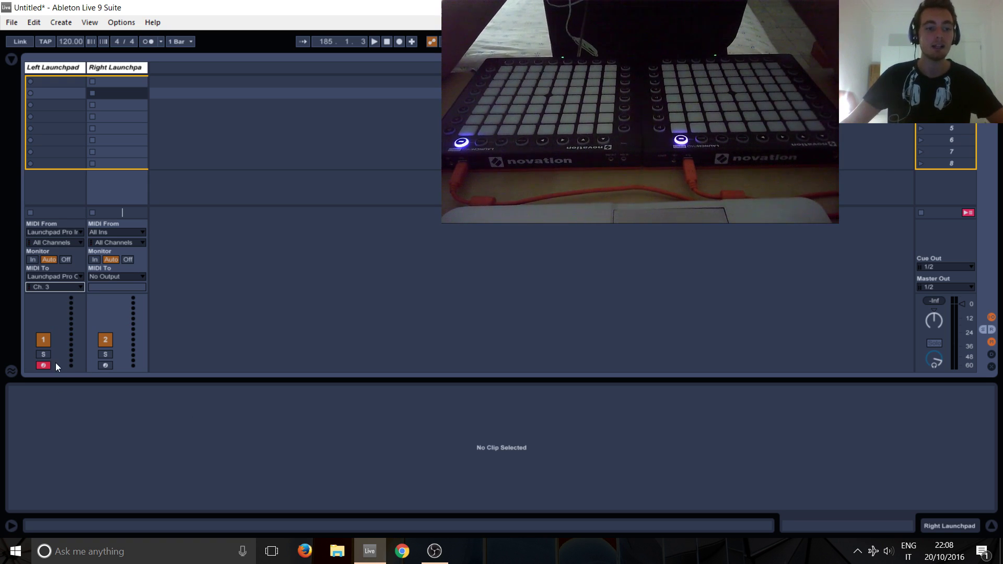
left_click(106, 366)
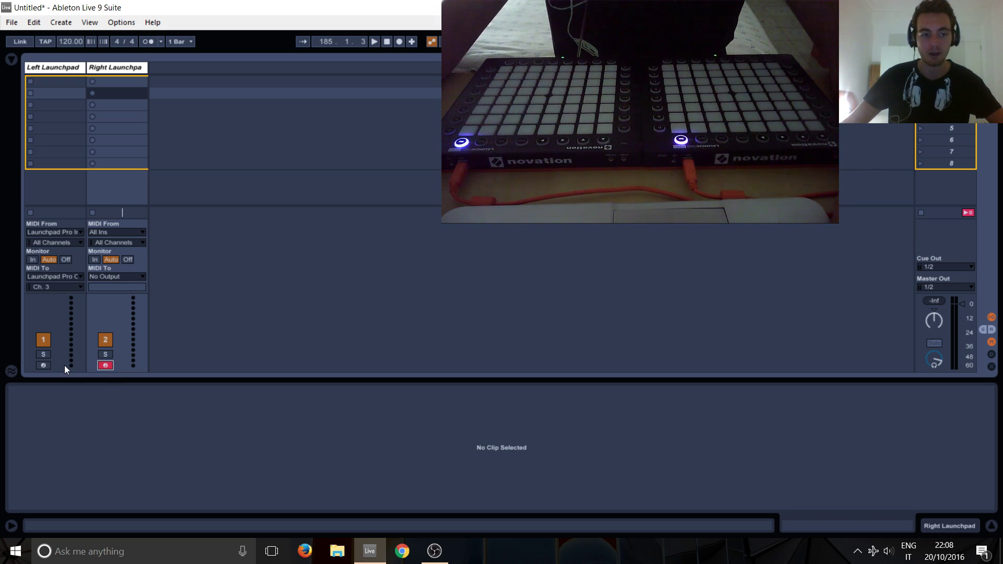
left_click(44, 365)
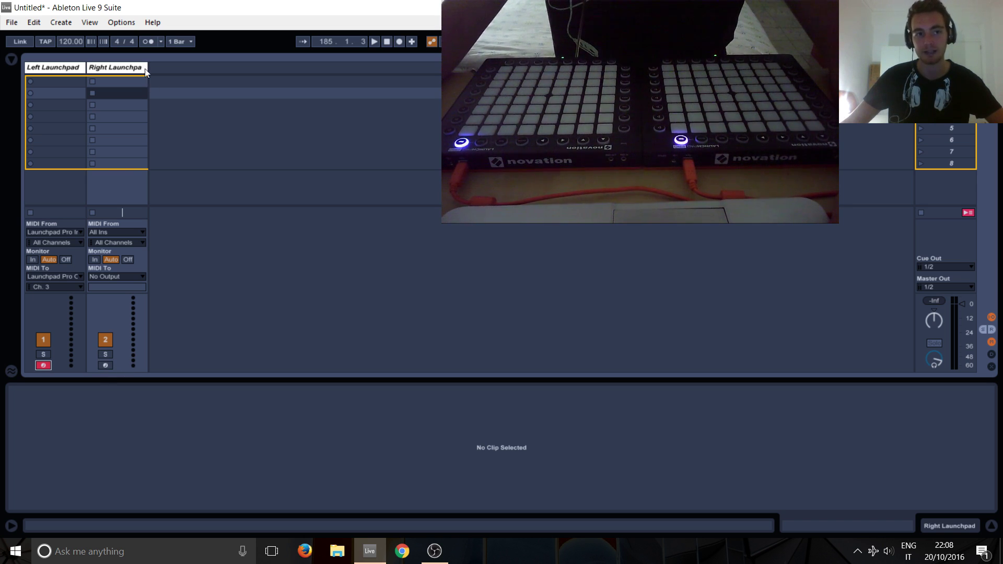
left_click(125, 26)
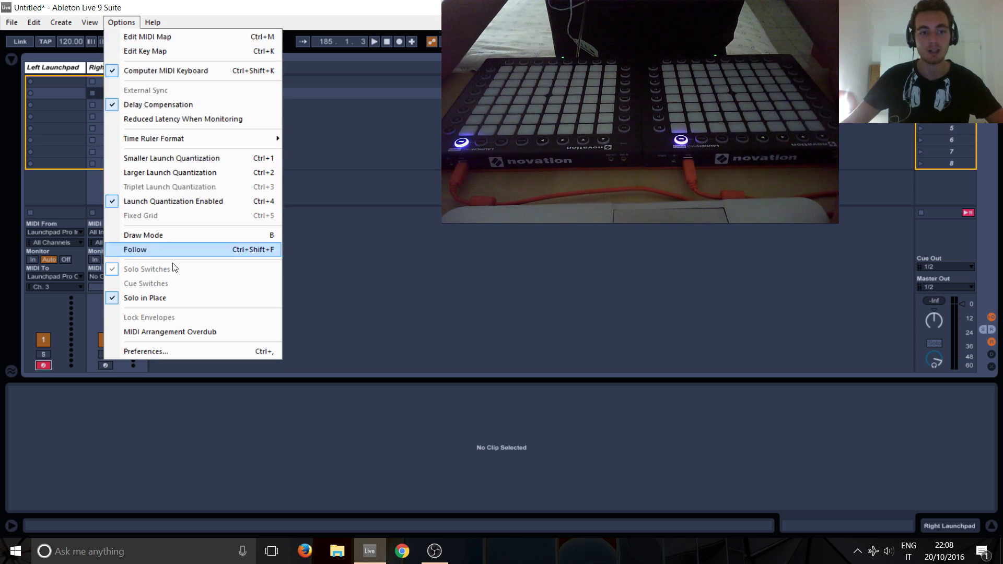
left_click(156, 351)
left_click_drag(383, 90, 52, 99)
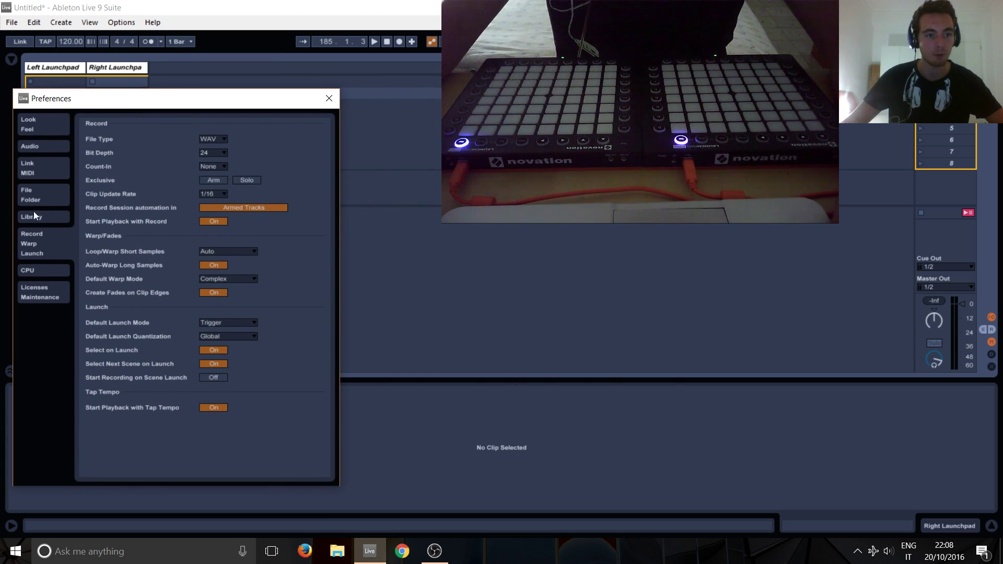
left_click(30, 195)
left_click(30, 238)
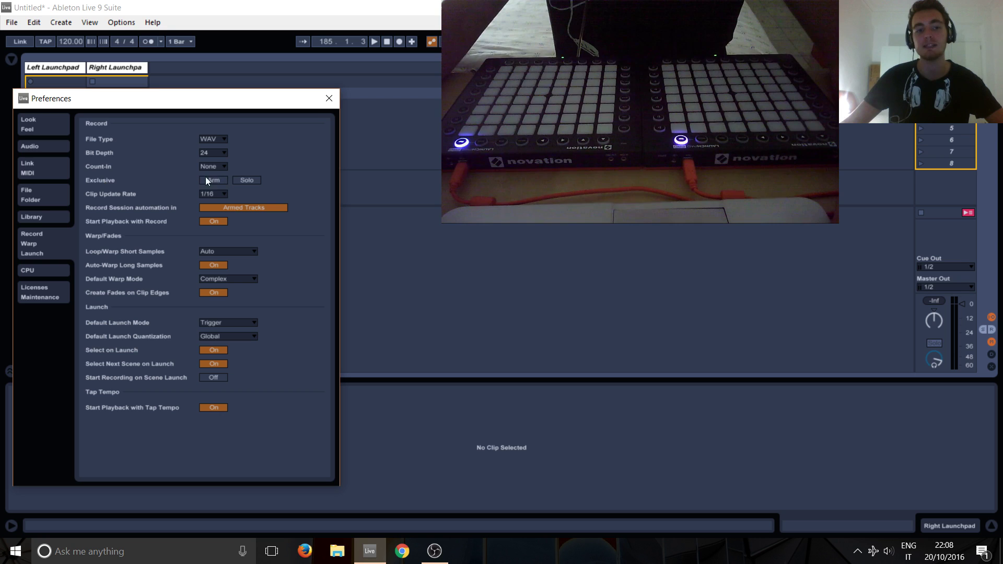
Close Preferences and arm the Left Launchpad and Right Launchpad tracks together.
left_click(328, 100)
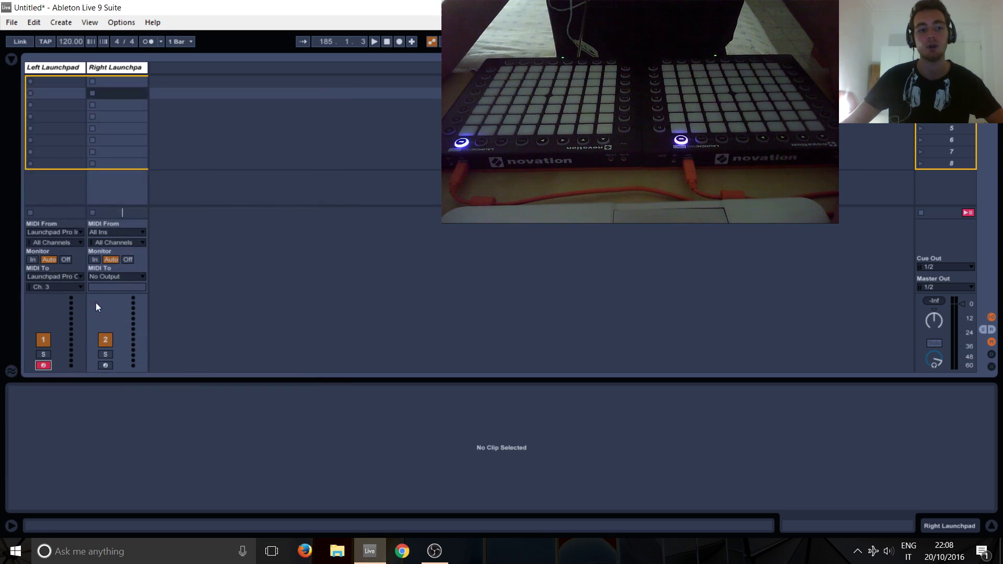
left_click(105, 365)
left_click(43, 365)
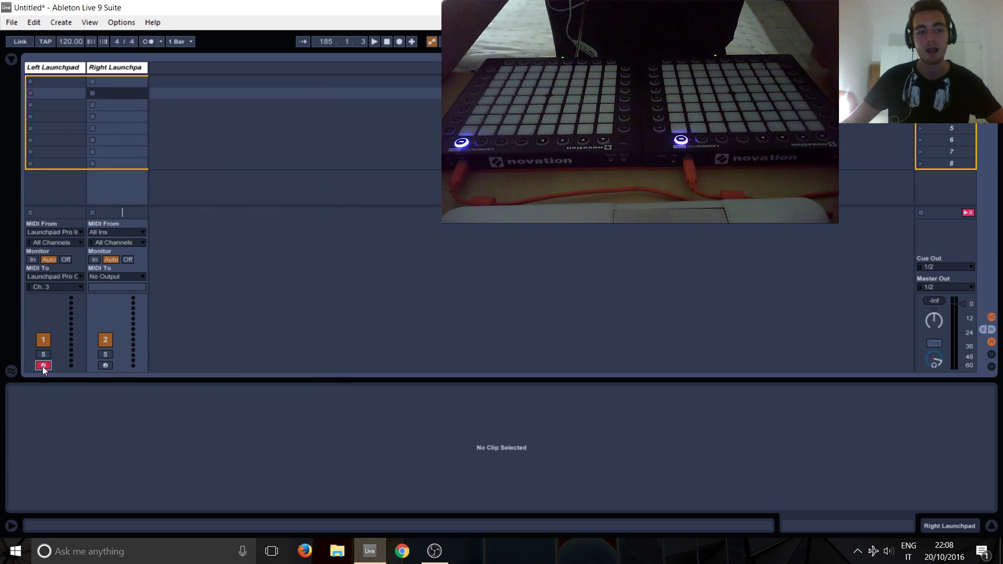
left_click(105, 365, "ctrl")
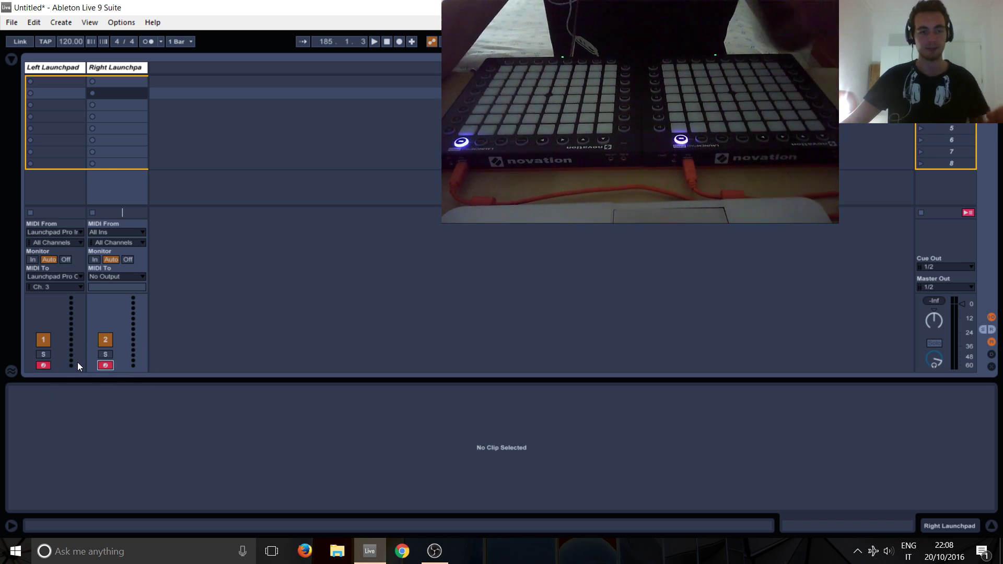
left_click(108, 66, "ctrl")
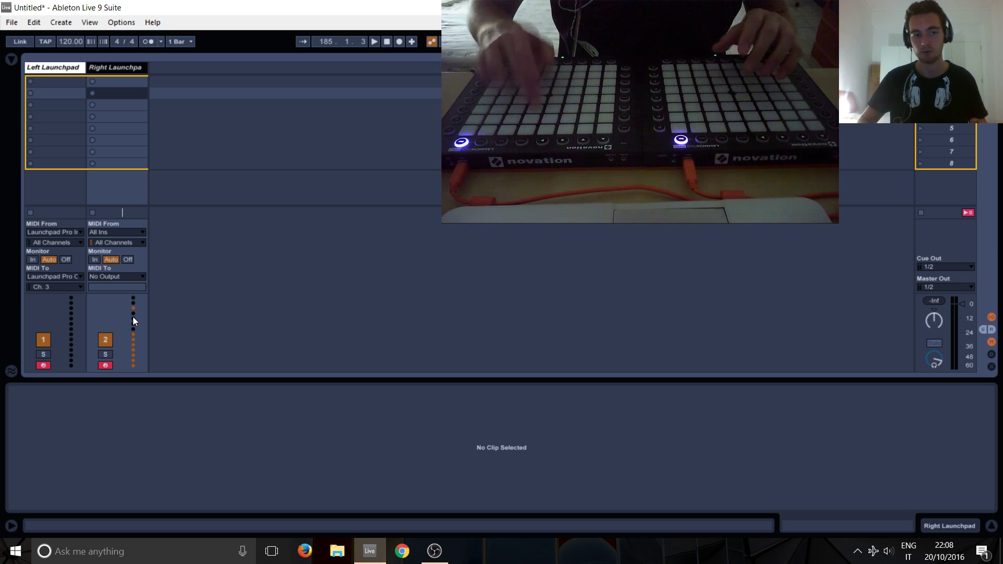
Set Right Launchpad's MIDI From to Launchpad Pro Input (Launchpad Pro #2).
left_click(126, 232)
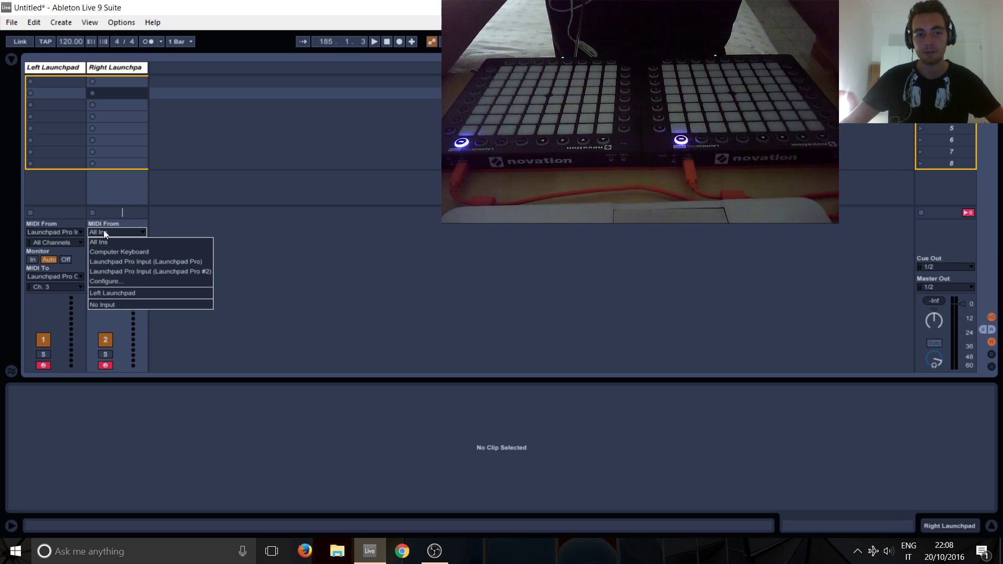
left_click(161, 271)
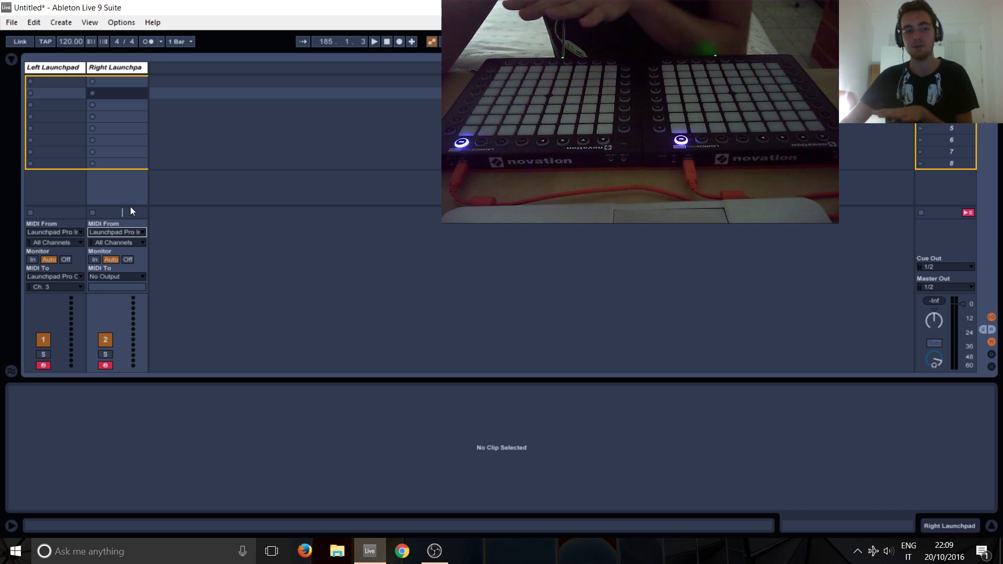
left_click(112, 67)
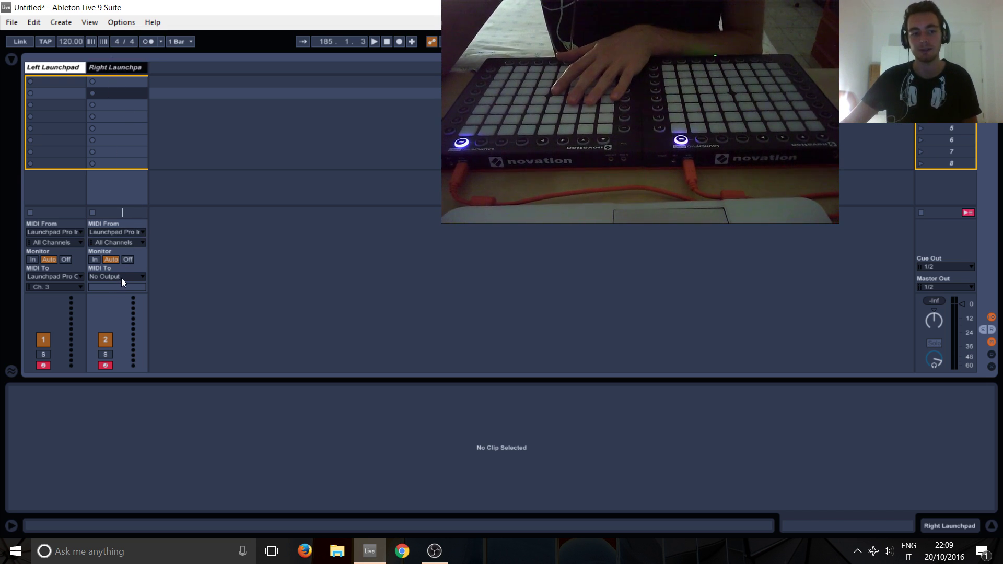
left_click(126, 231)
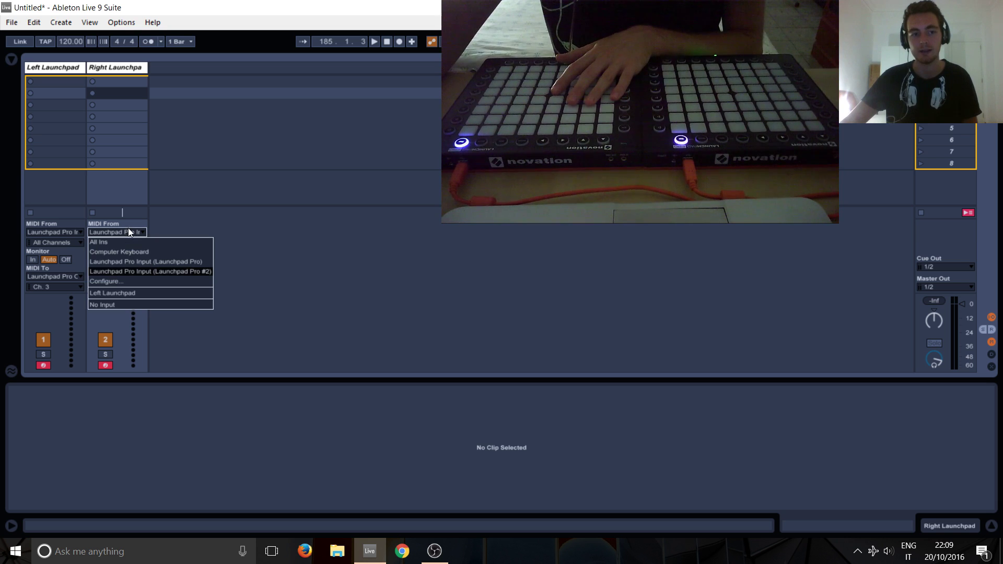
left_click(193, 271)
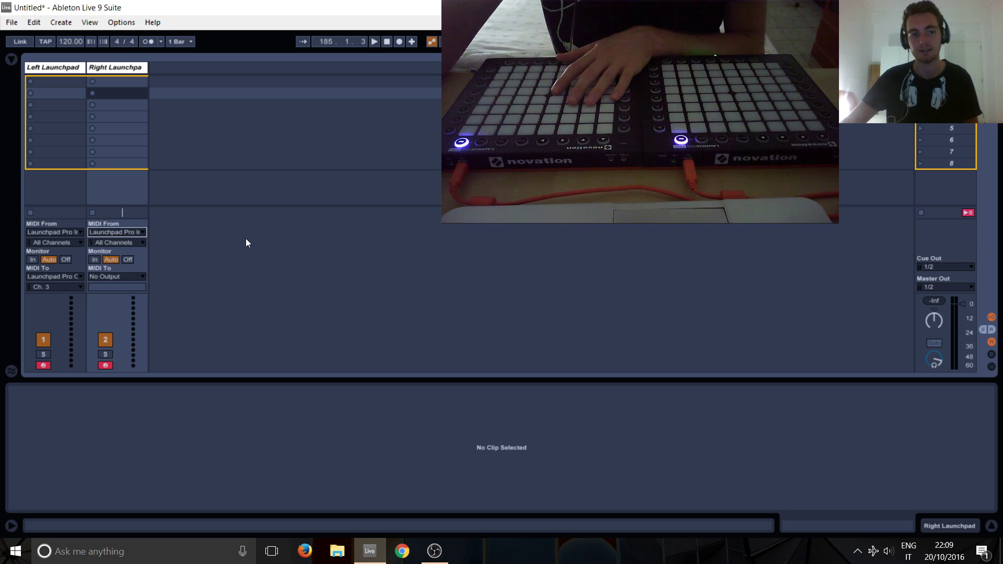
Send Right Launchpad's MIDI To Launchpad Pro Output (Launchpad Pro #2) on Ch. 3.
left_click(124, 276)
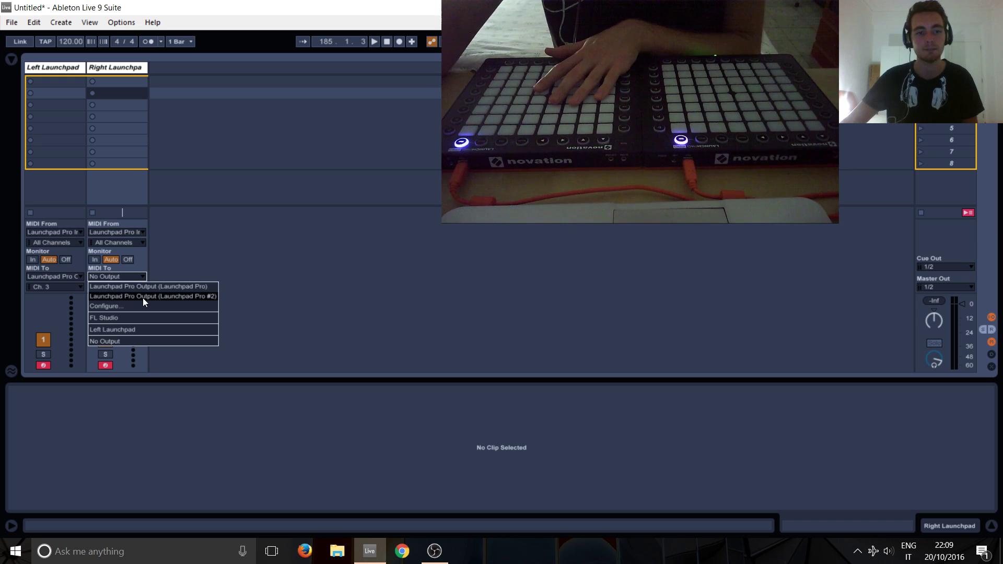
left_click(144, 296)
left_click(126, 286)
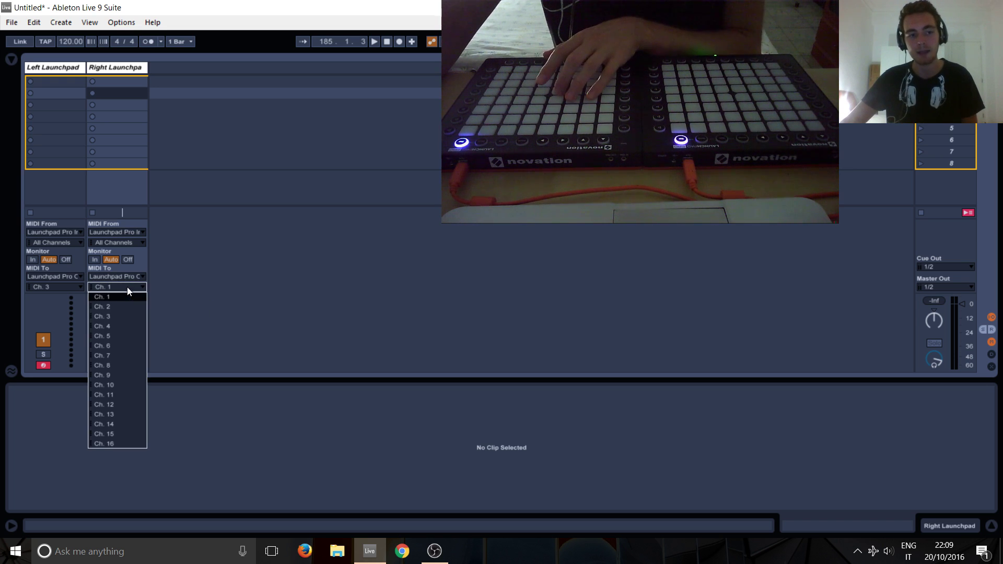
left_click(117, 316)
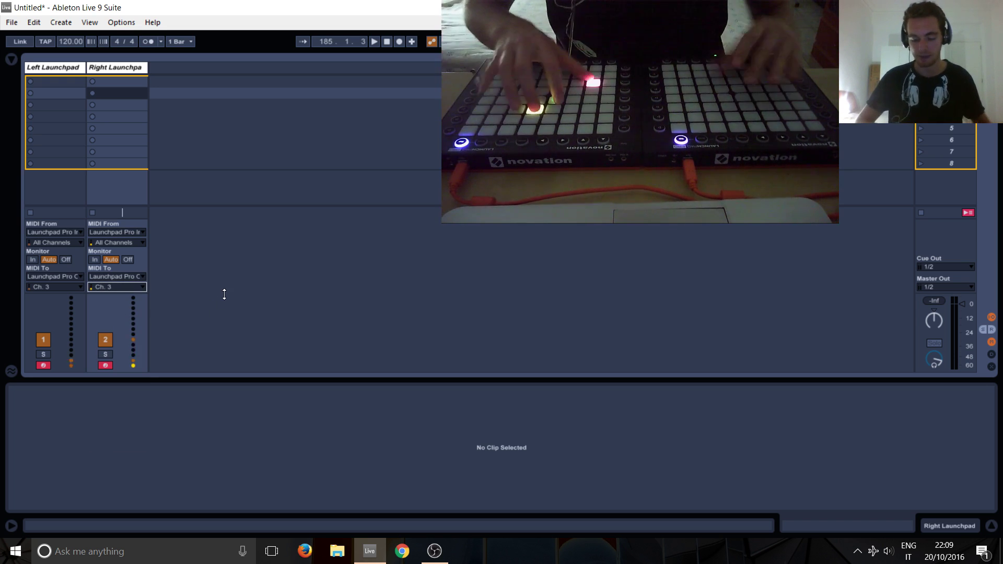